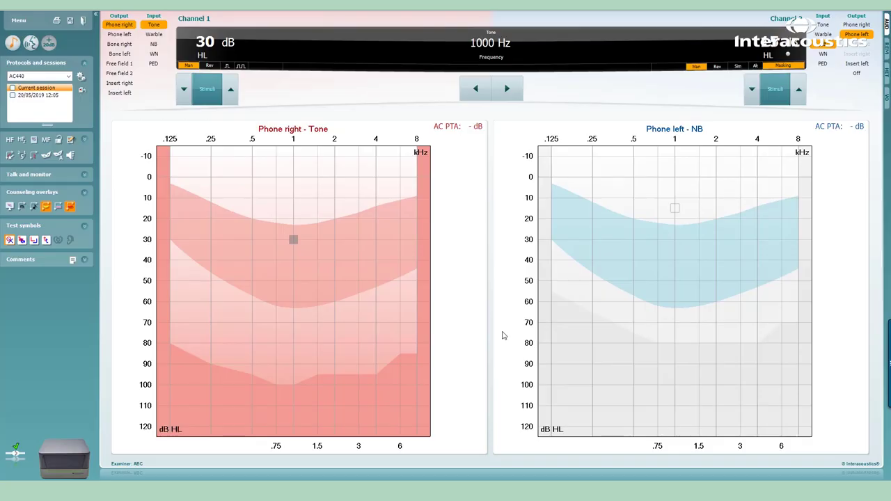
Step: Load the 20/05/2019 12:05 session's audiogram and switch to the REM module
click(50, 97)
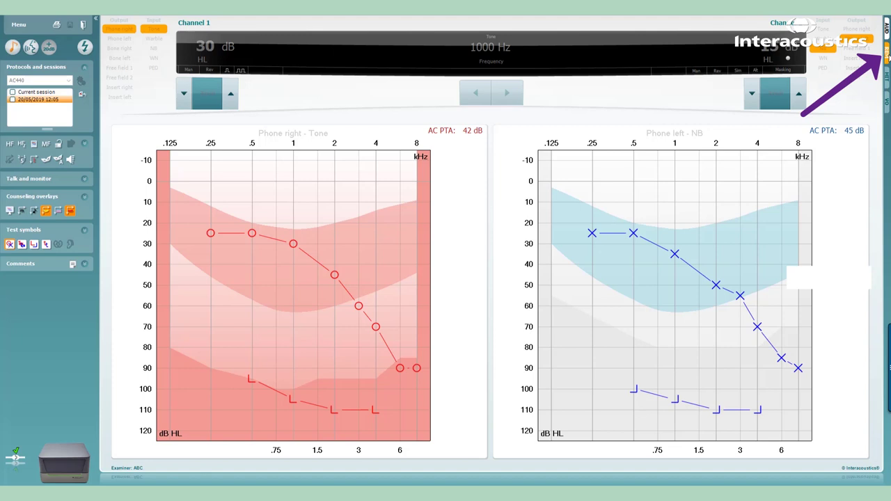
click(886, 59)
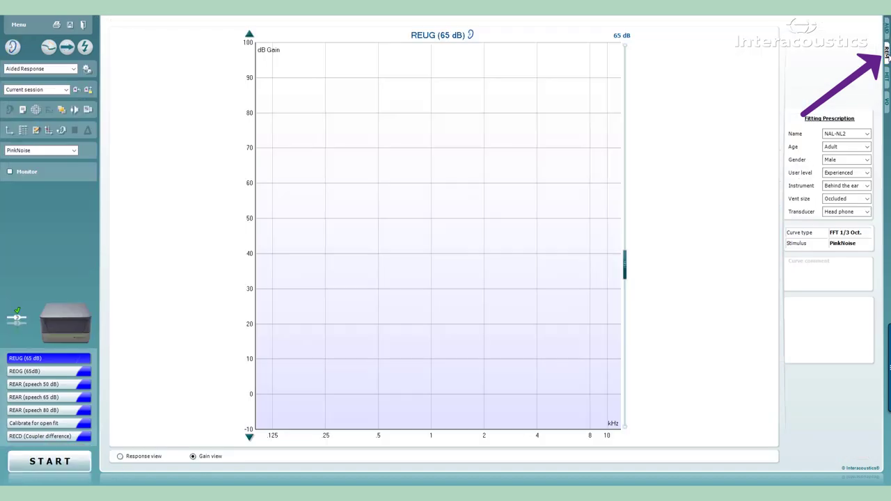
Step: Review the NAL-NL2 fitting prescription settings and confirm them
click(835, 120)
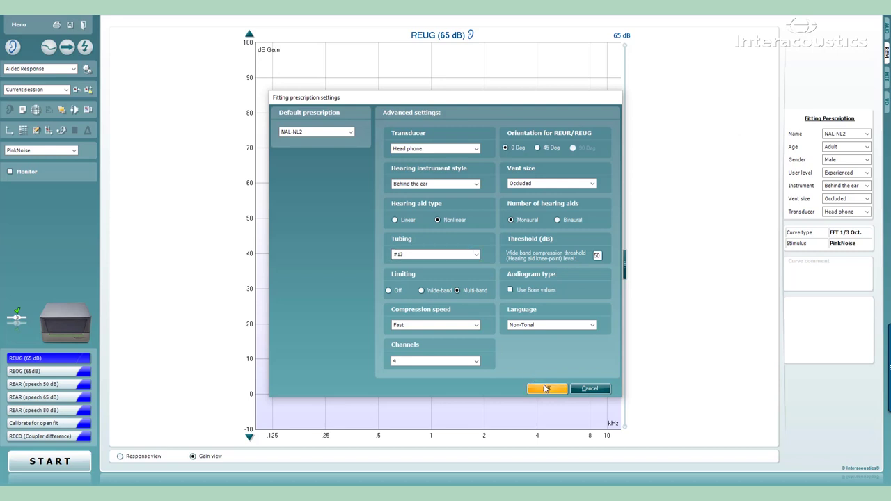
click(545, 389)
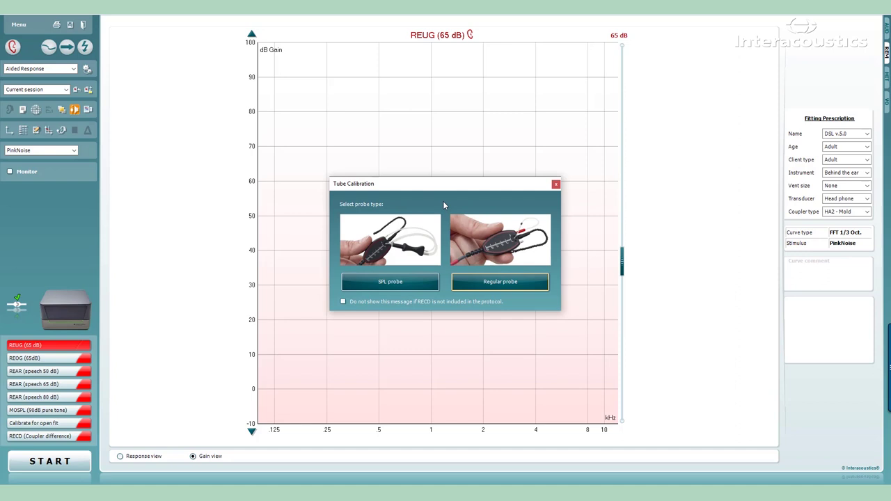
Step: Run the tube calibration using the Regular probe
click(490, 282)
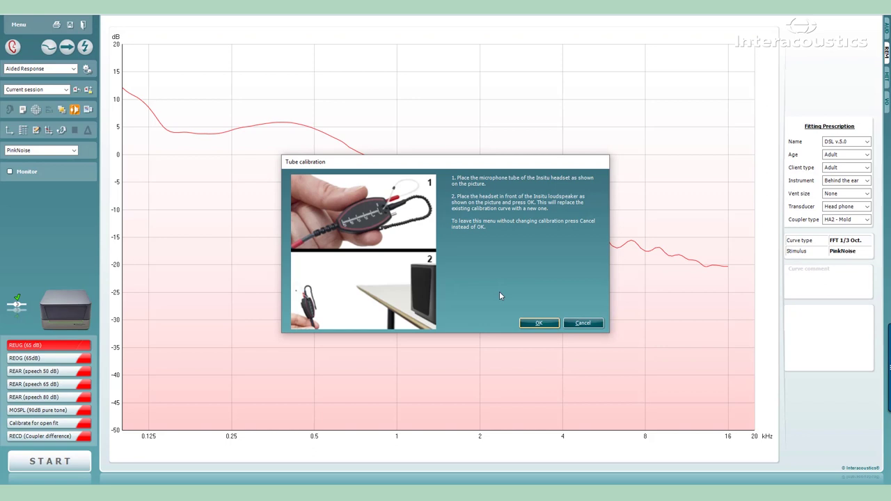
click(533, 323)
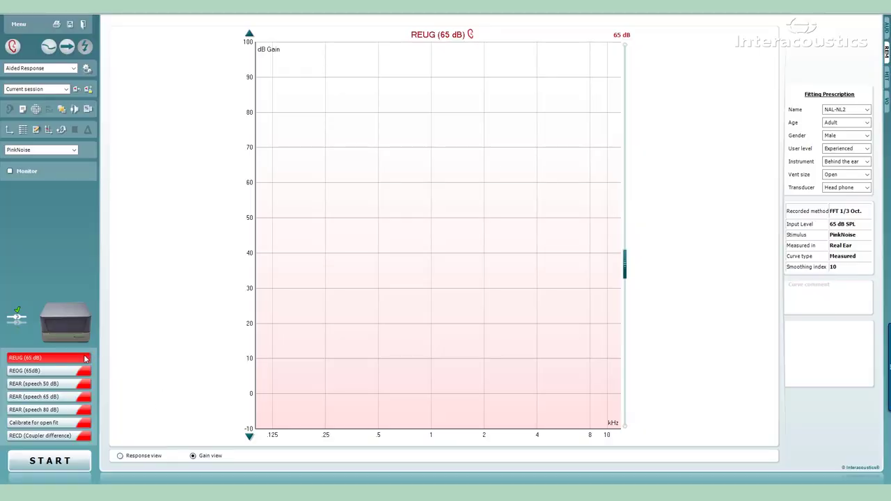
Step: Measure the unaided REUG at 65 dB after confirming probe tube placement
click(87, 462)
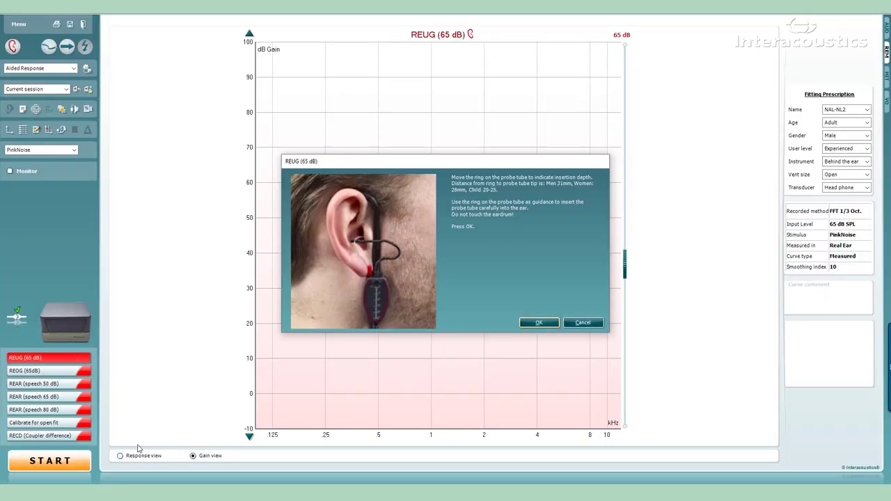
click(543, 324)
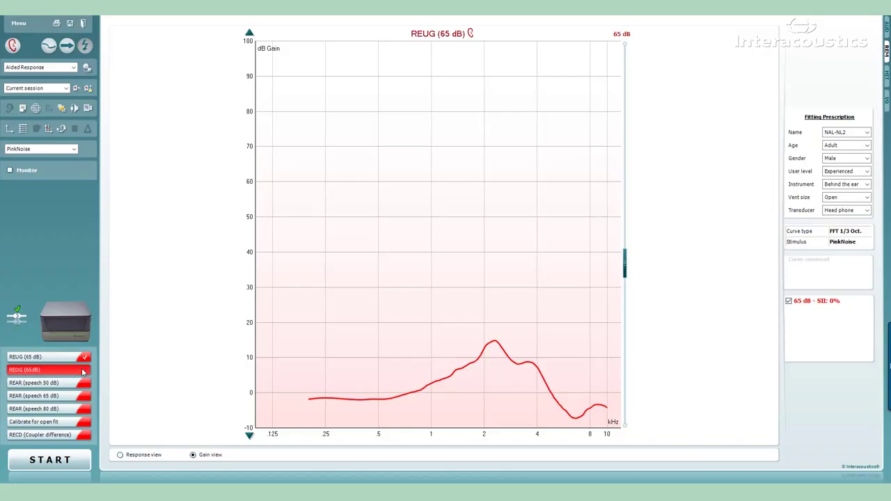
Step: Measure REOG at 65 dB, overlay the REUG curve, and switch between the two curves
click(78, 460)
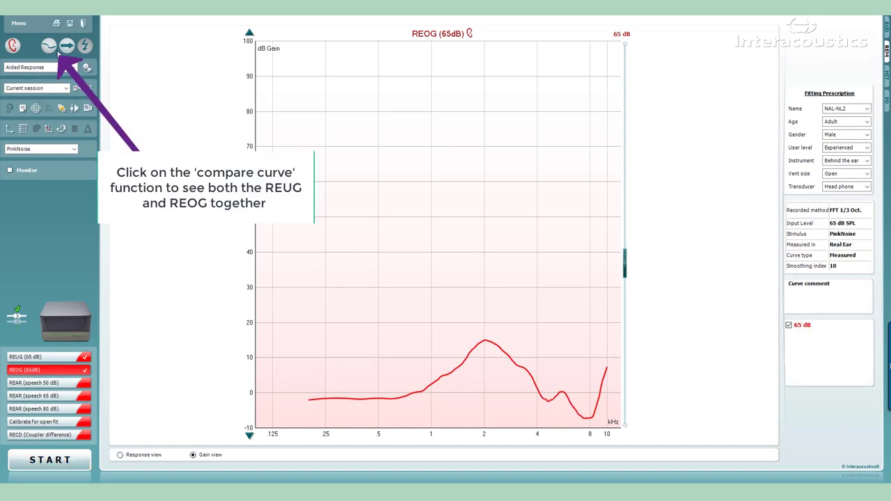
click(49, 46)
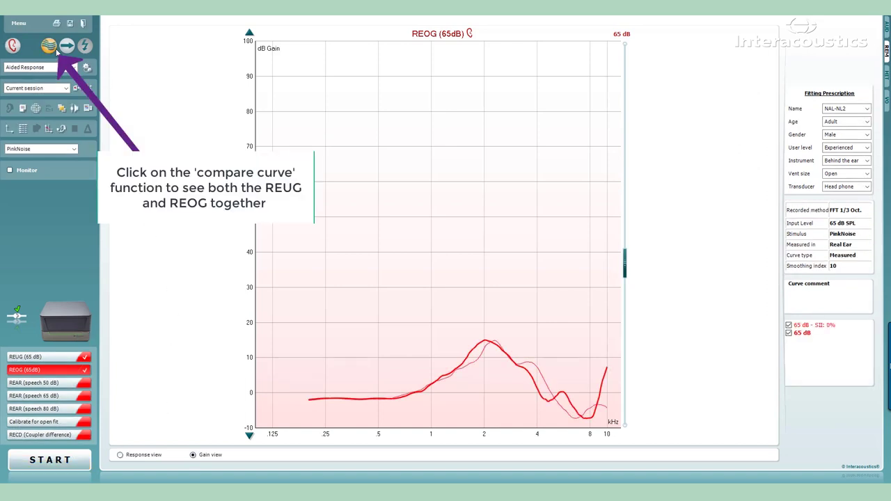
click(56, 50)
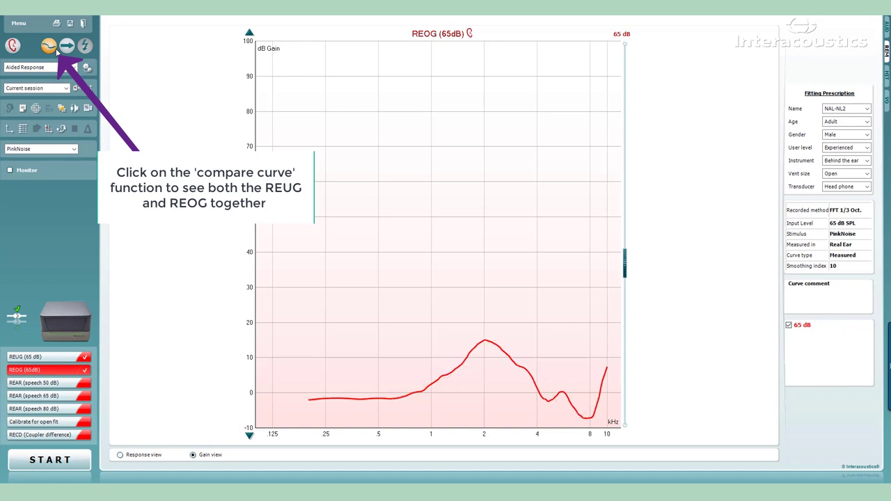
click(56, 51)
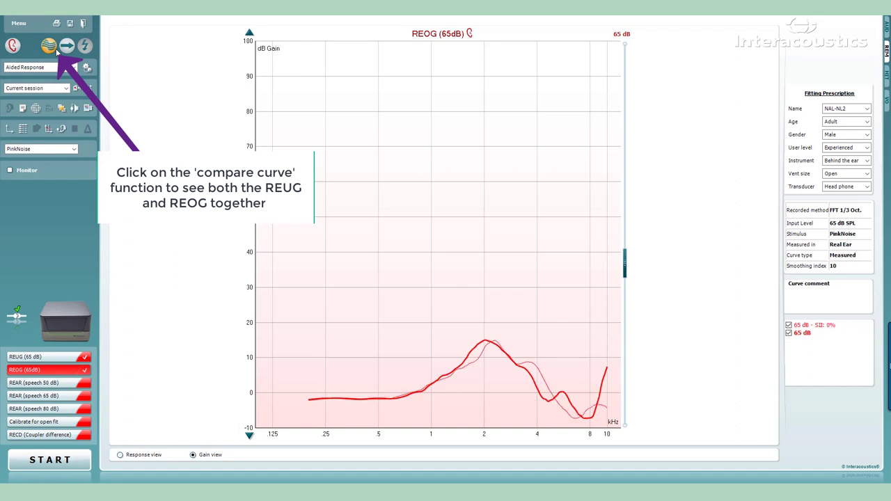
click(802, 334)
click(802, 333)
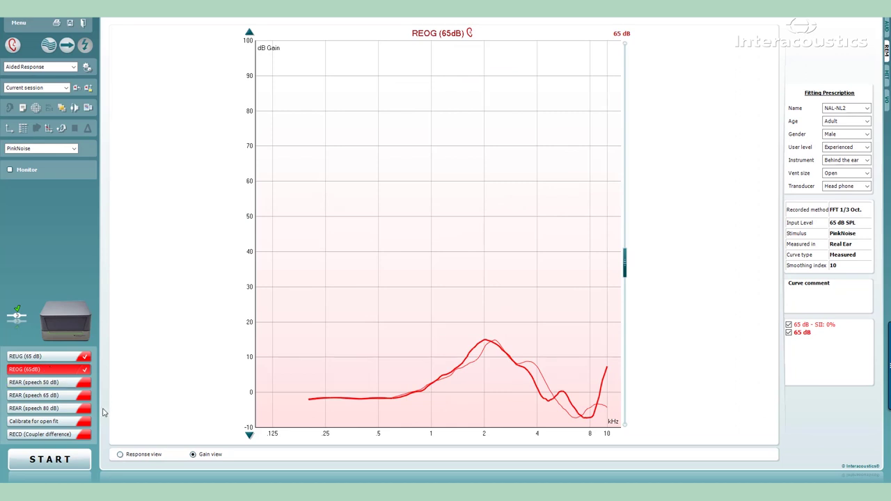
Step: Run the open-fit calibration with ISTS, then select the REAR speech 65 dB test
click(78, 425)
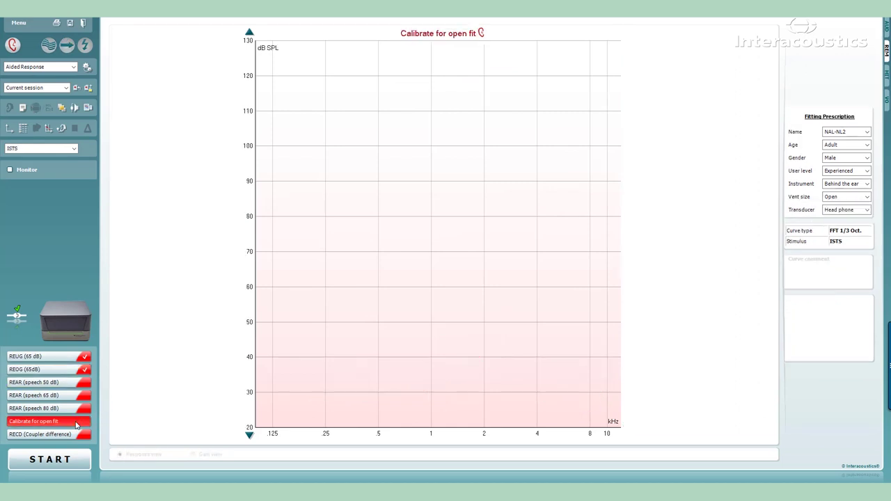
click(79, 457)
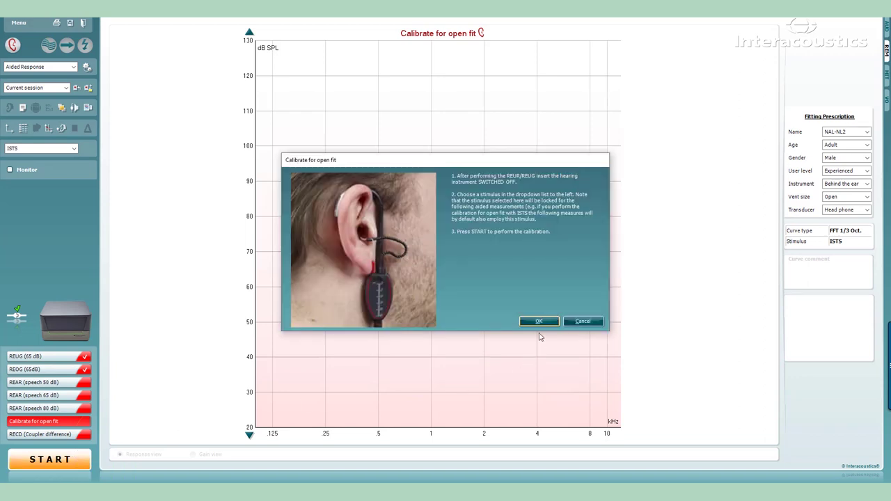
click(539, 322)
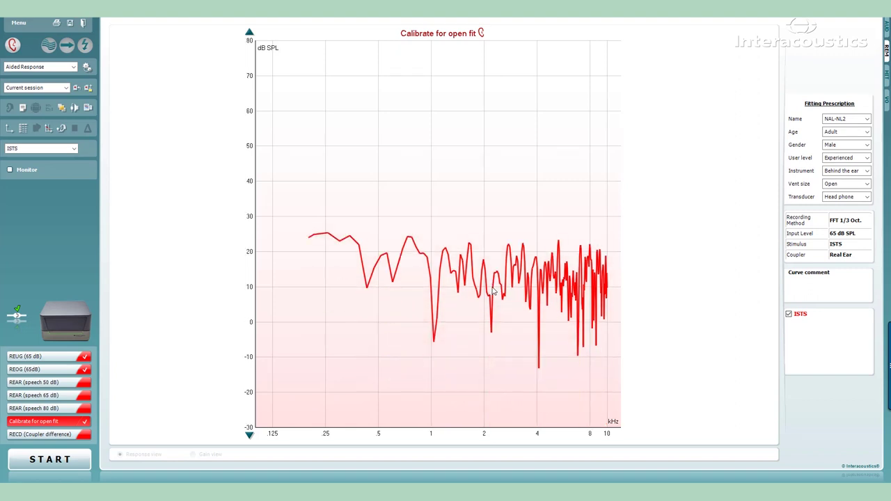
click(78, 396)
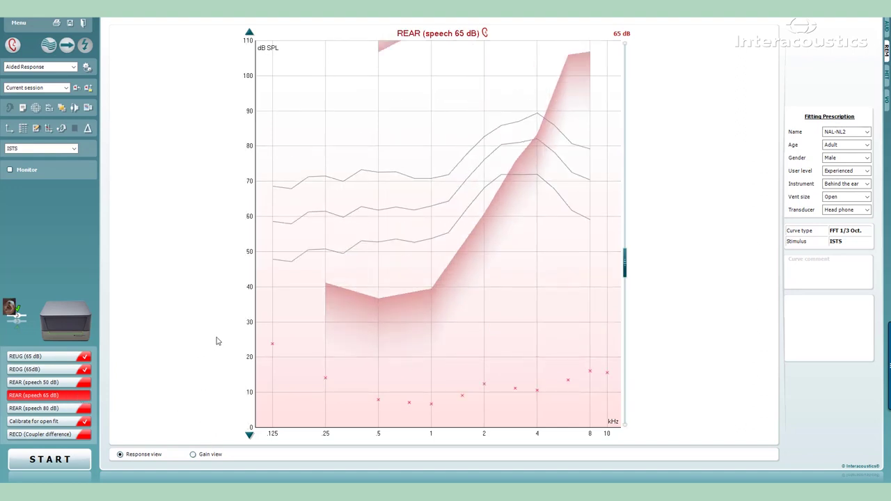
Step: Measure REAR at 65 dB speech, raise gain at 250 and 500 Hz, and re-measure
click(83, 457)
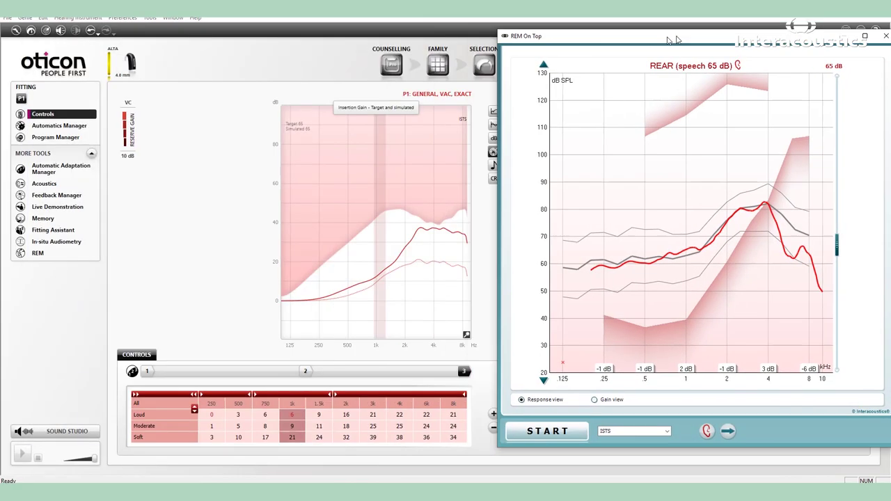
drag(210, 421, 236, 421)
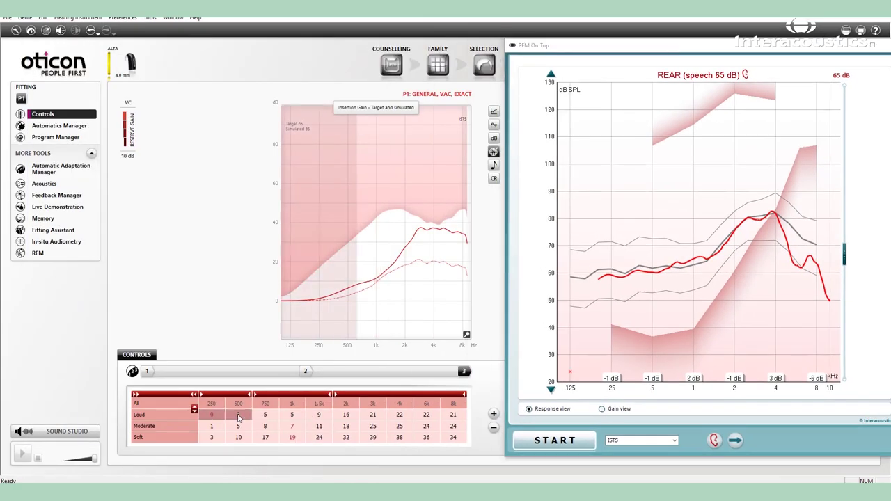
click(494, 415)
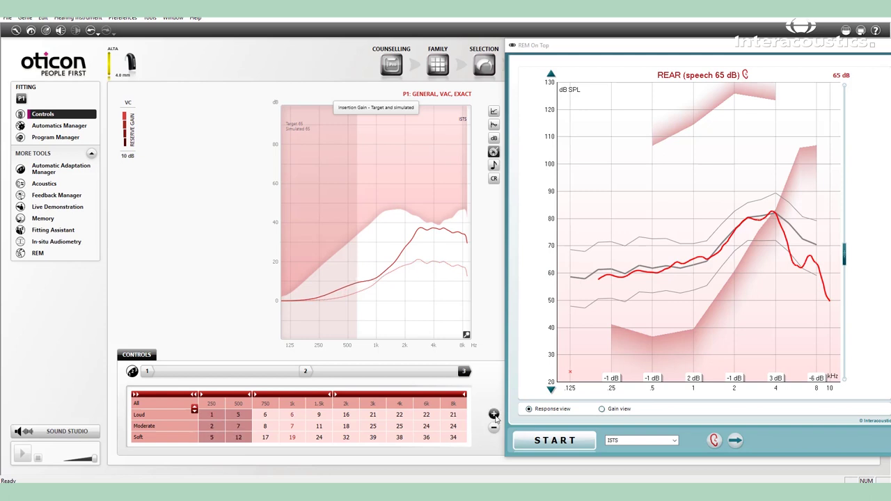
key(space)
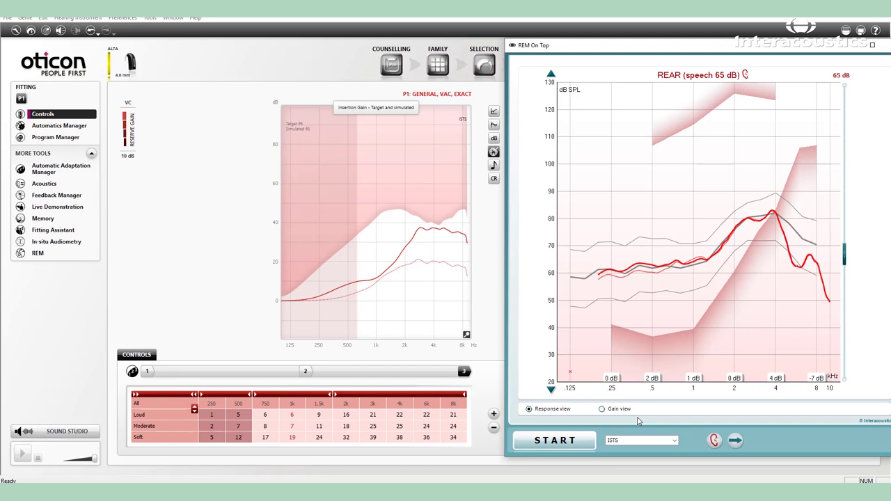
Step: Measure the REAR response to 50 dB speech in the full REM window
double_click(769, 53)
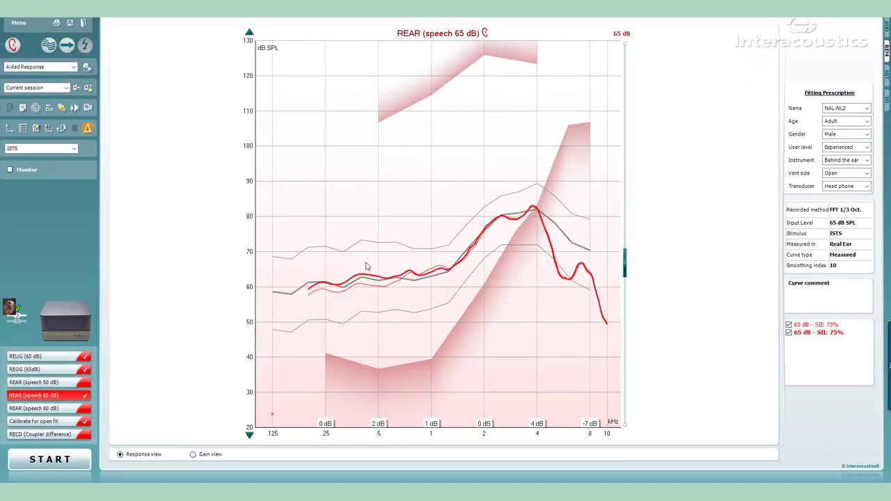
click(67, 383)
key(space)
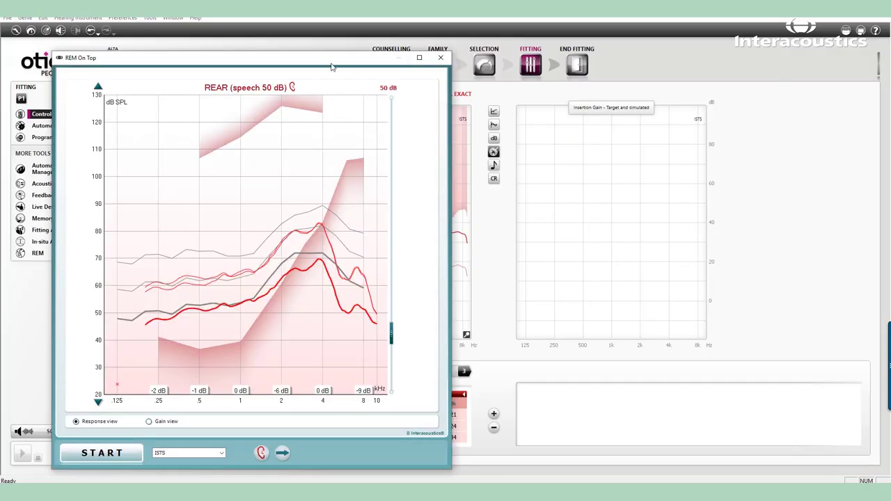
Step: Raise soft-level gain from 1.5k to 8k Hz and re-measure 50 dB speech, lifting SII to 63%
drag(332, 67, 797, 55)
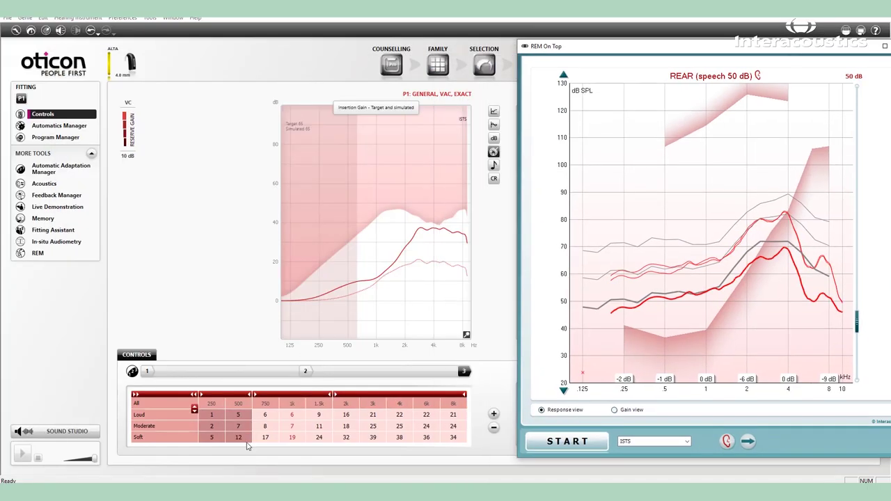
drag(316, 440, 456, 442)
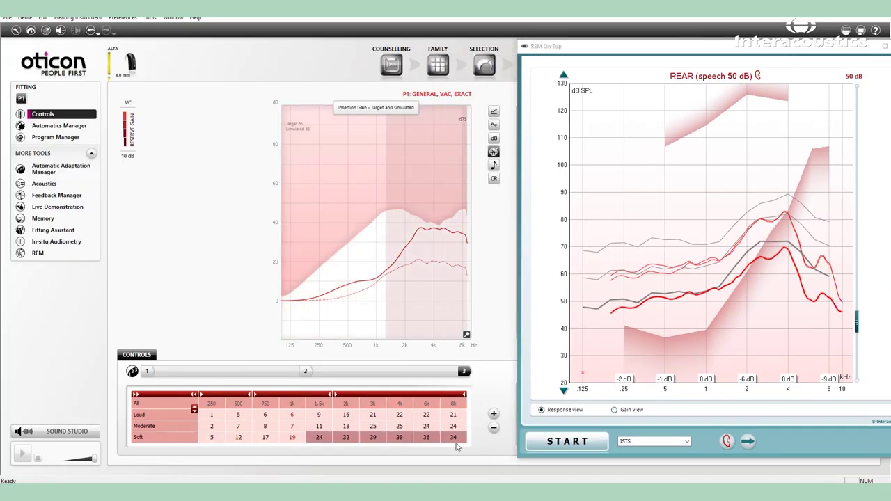
click(494, 414)
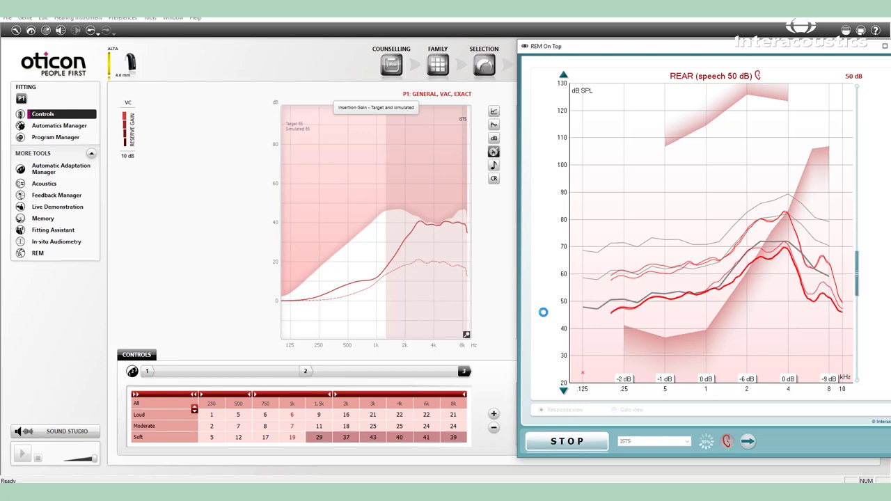
click(726, 40)
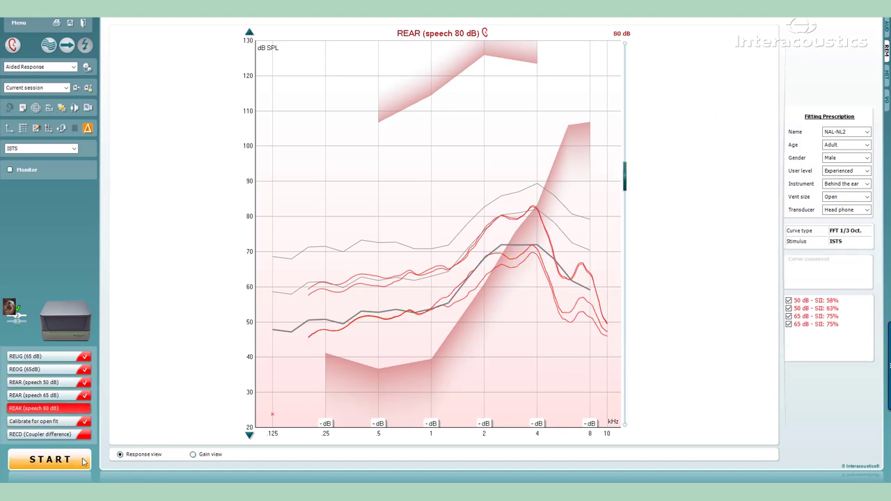
Step: Measure the REAR (speech 80 dB) response against its NAL-NL2 targets
click(76, 463)
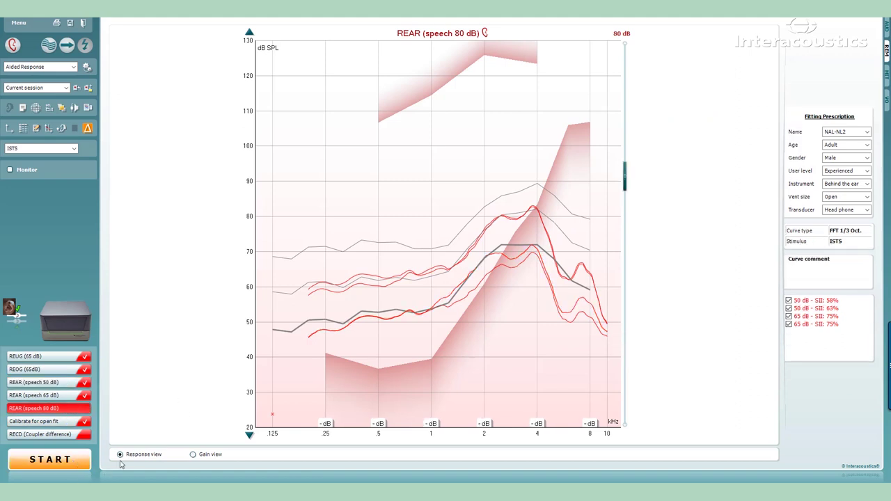